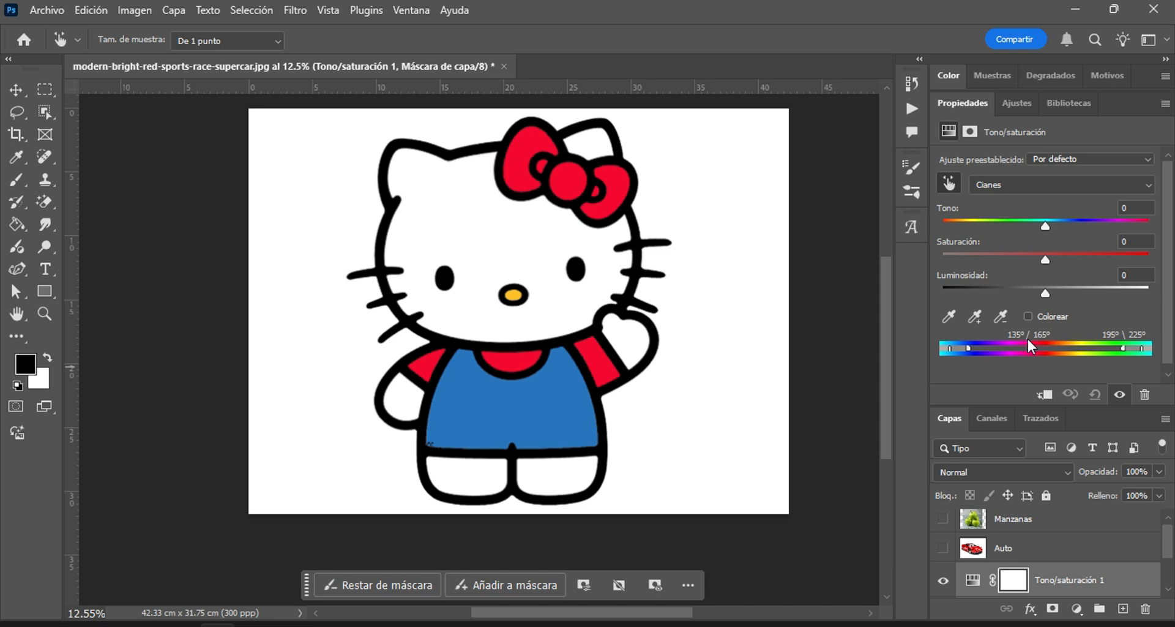
- Clip the Tono/saturación 1 adjustment to the Hello kitty layer and widen its Cianes range to 58°/165° and 195°\313°
click(1045, 396)
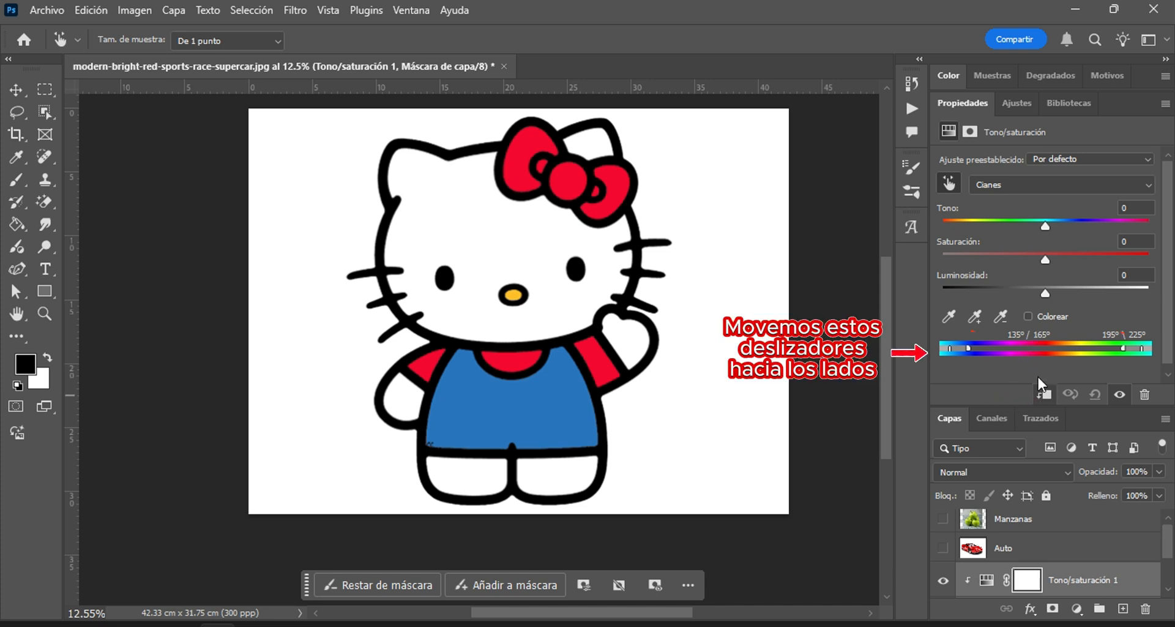
drag(965, 348, 1019, 348)
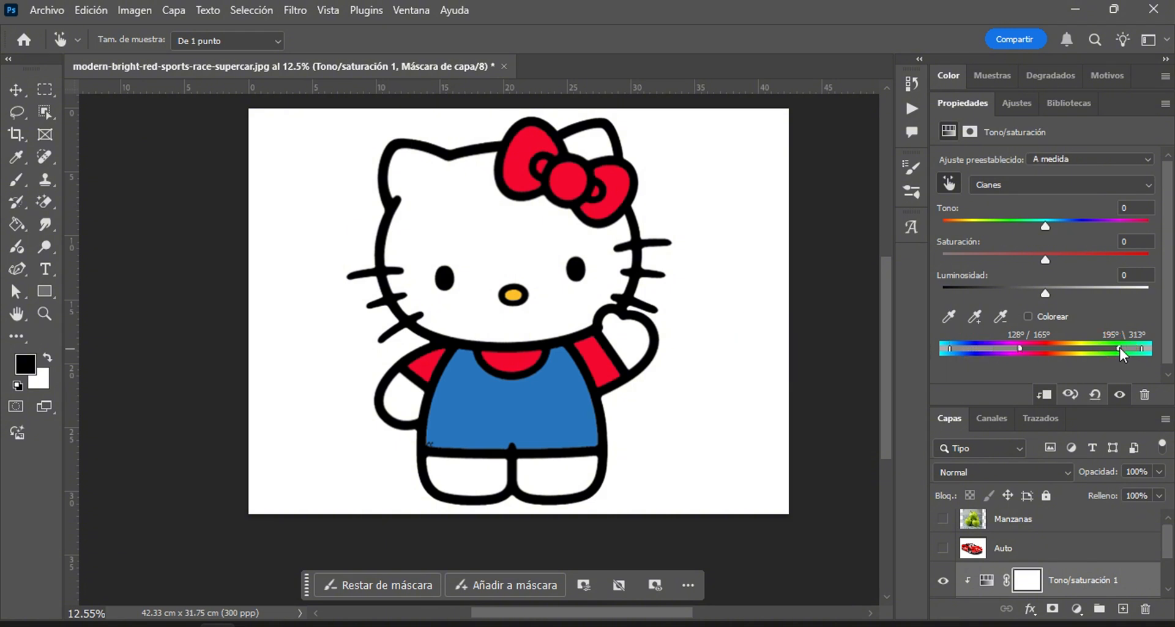
drag(1122, 347, 1083, 348)
- Recolor the character's blue overalls yellow by setting the Cianes hue to -170 and saturation to +53
drag(1045, 226, 947, 238)
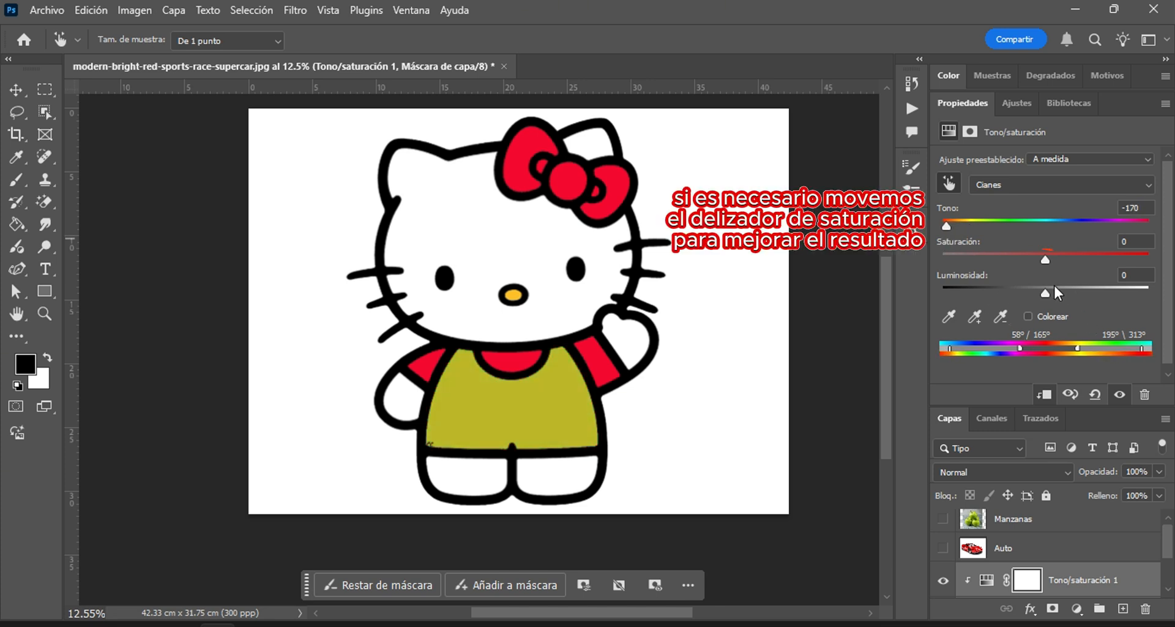
drag(1046, 263, 1085, 267)
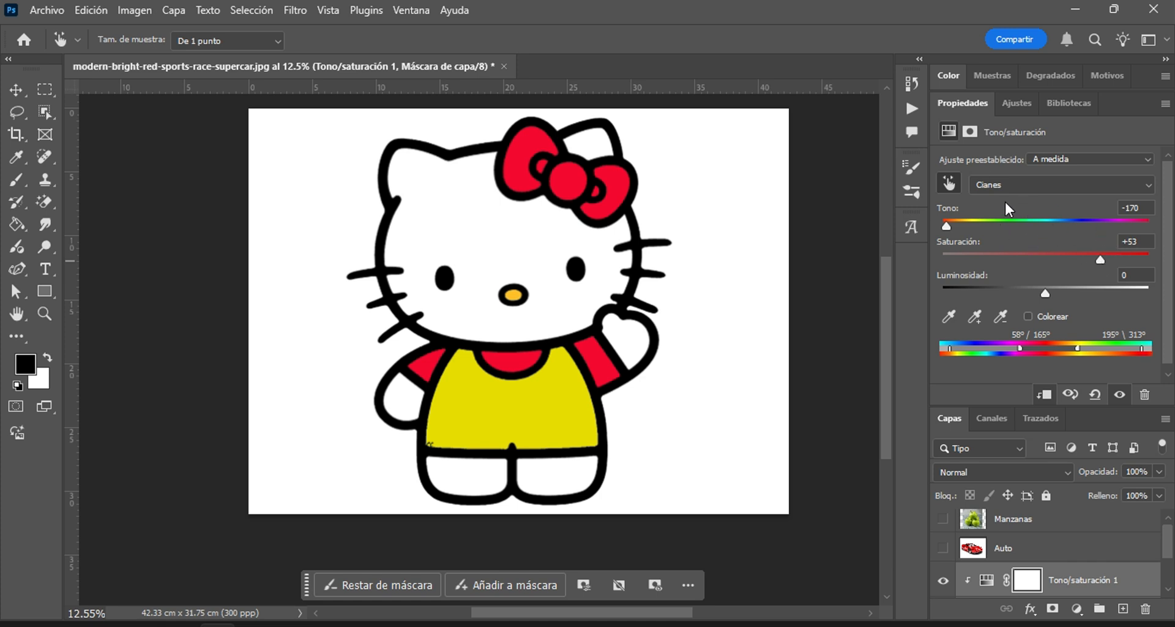
- Collapse the adjustment properties, hide Tono/saturación 1 and Hello kitty, and show the Auto layer instead
right_click(950, 104)
click(933, 152)
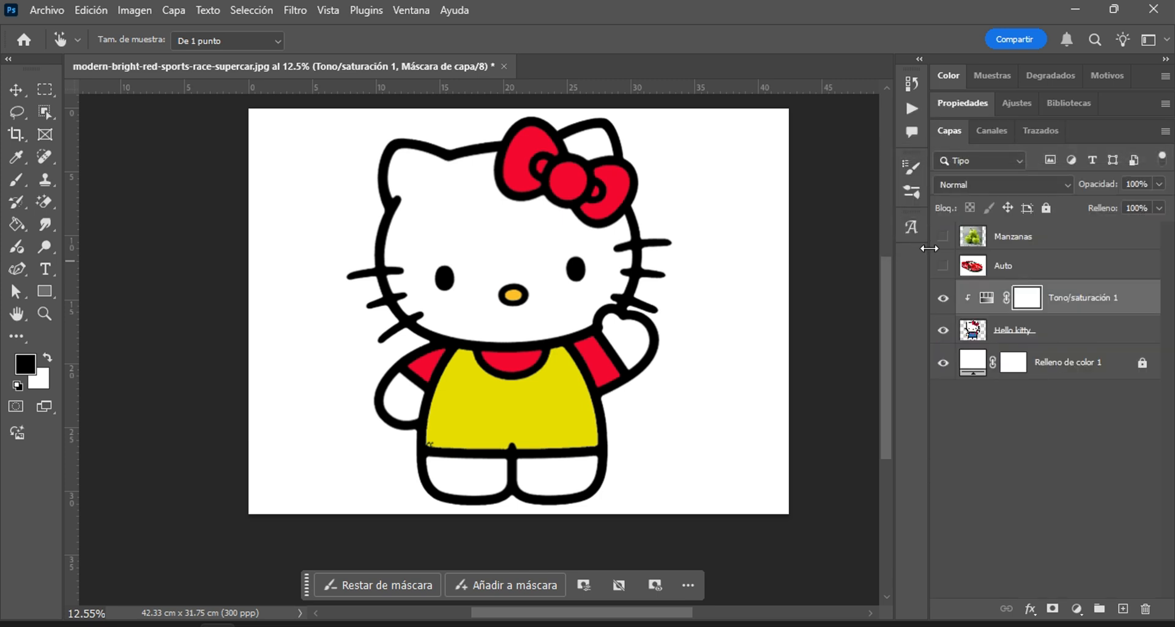
click(943, 298)
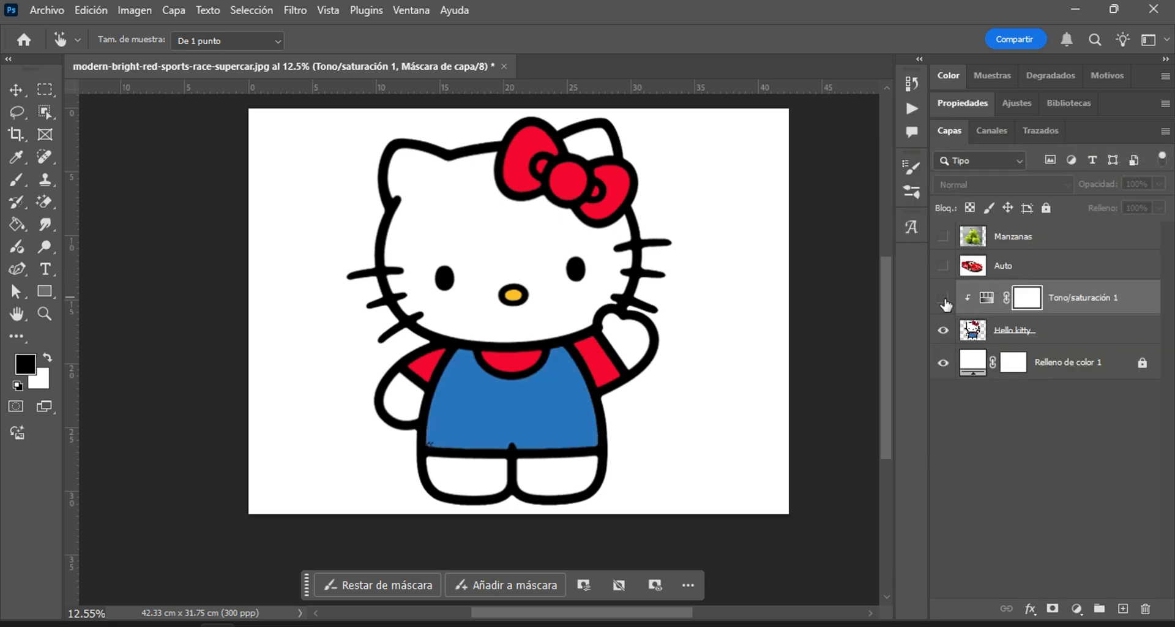
click(944, 331)
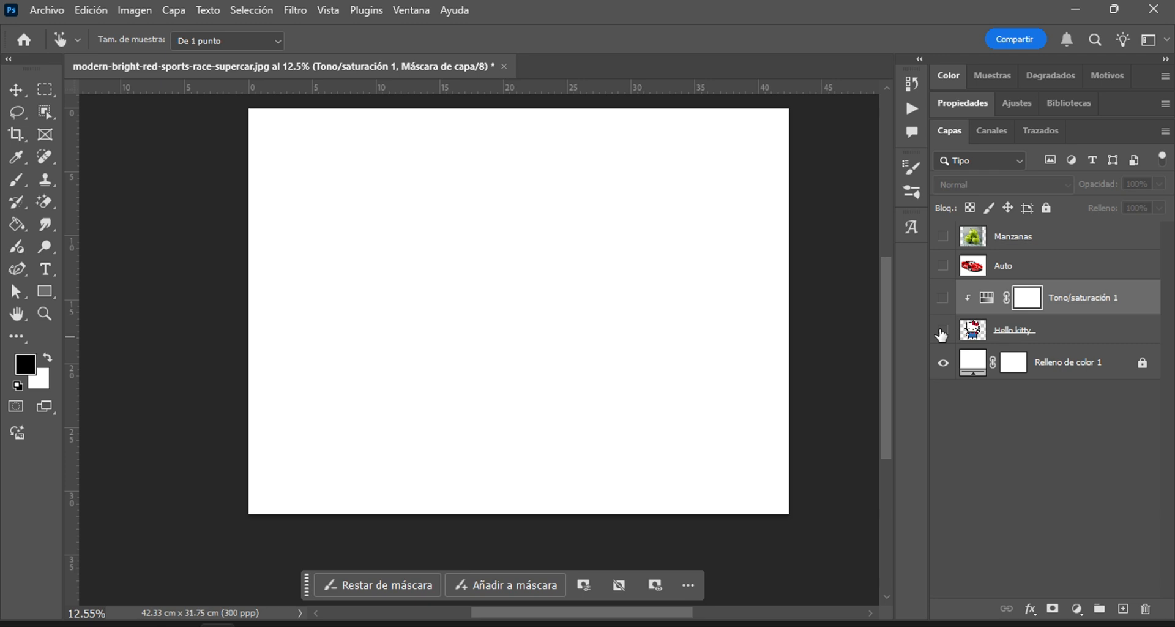
click(944, 266)
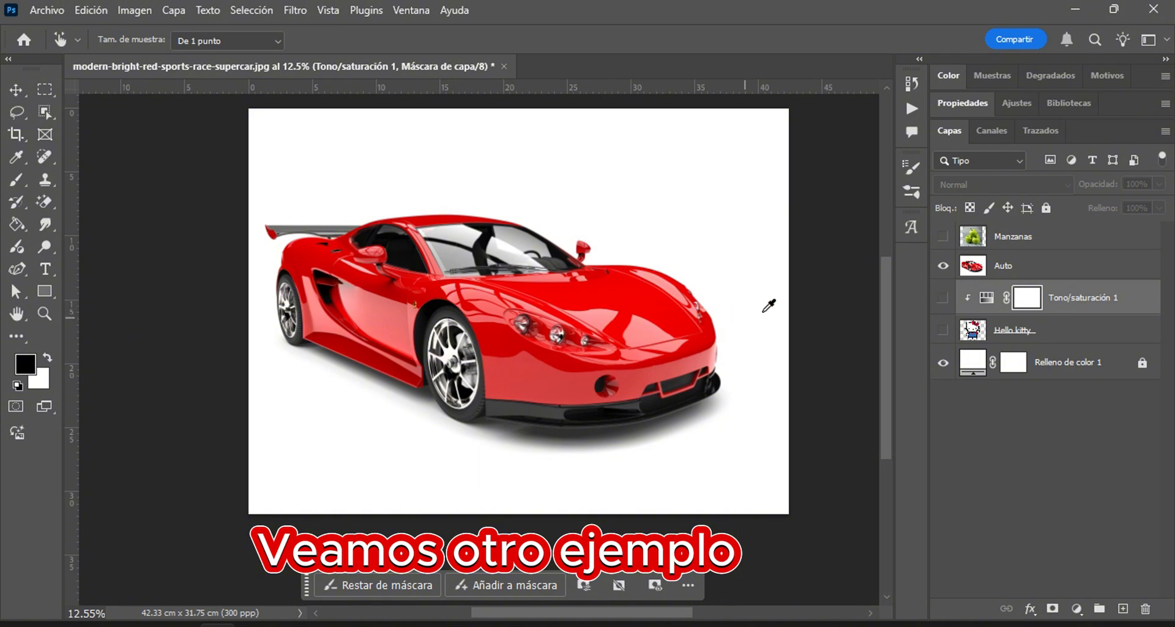
- Select the Auto layer with the Move tool and add a Tono/saturación adjustment layer above it
click(16, 89)
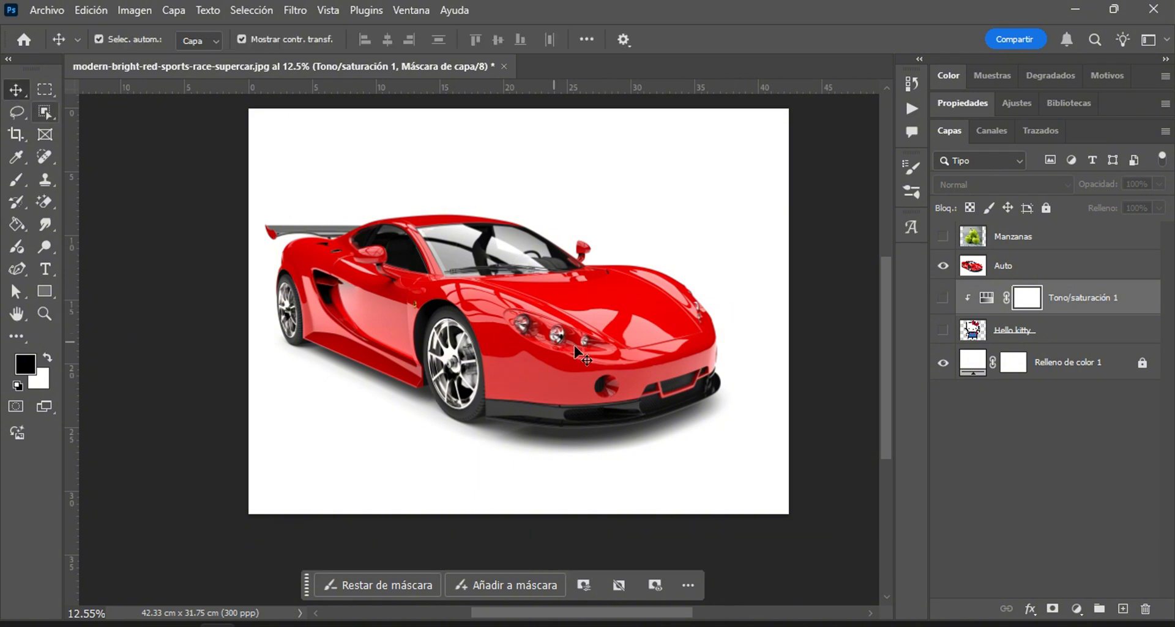
click(609, 346)
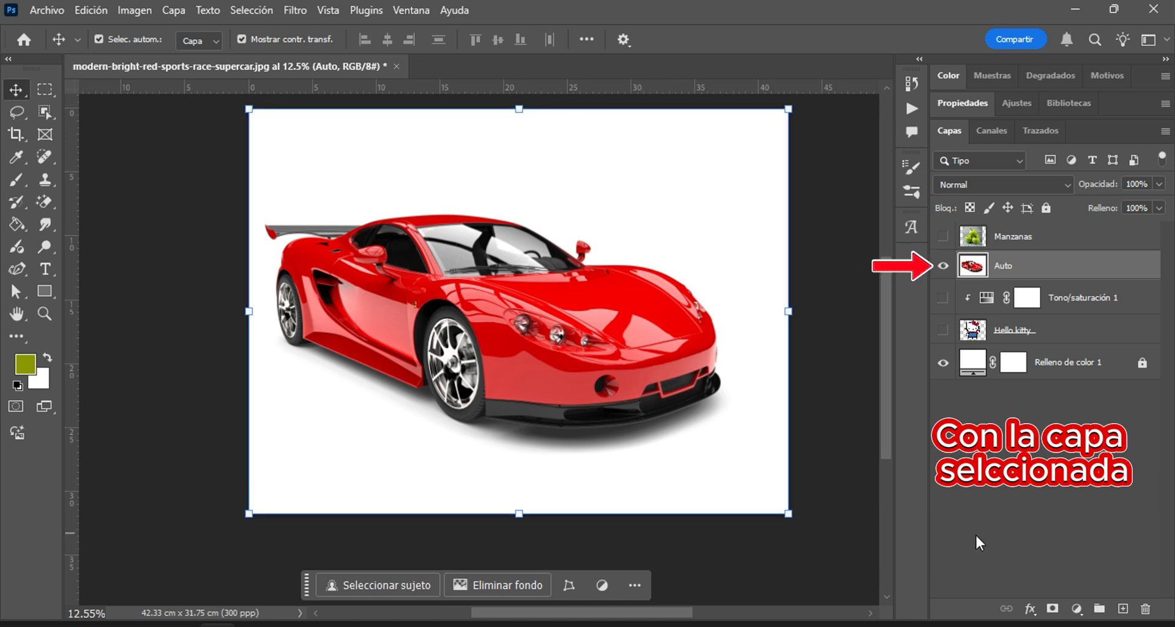
click(1078, 612)
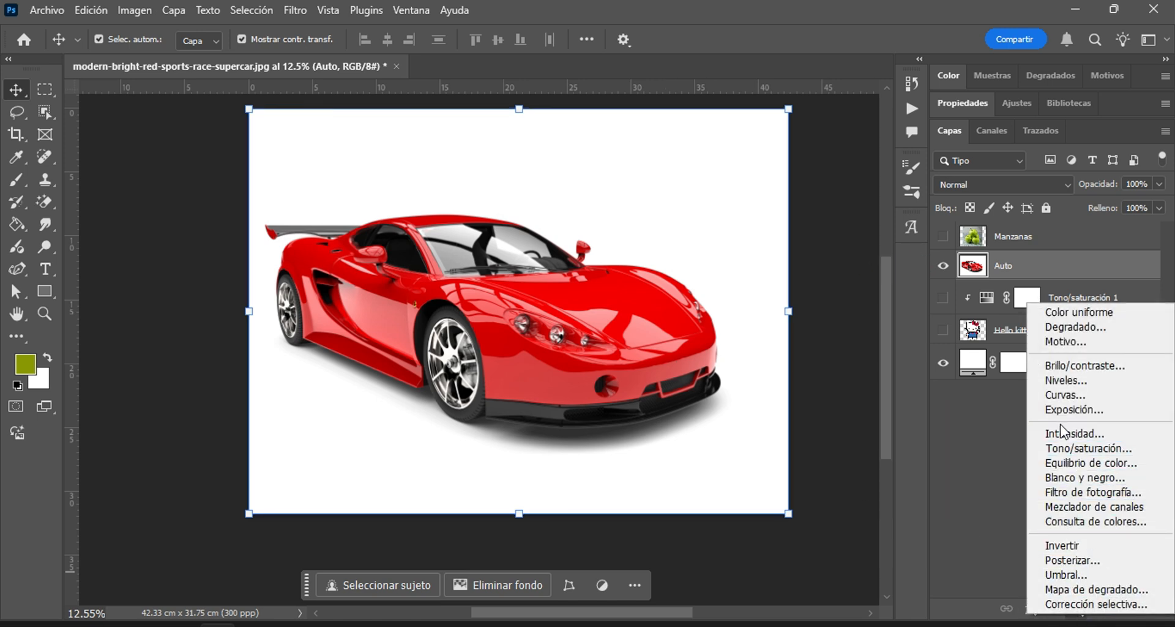
click(1065, 448)
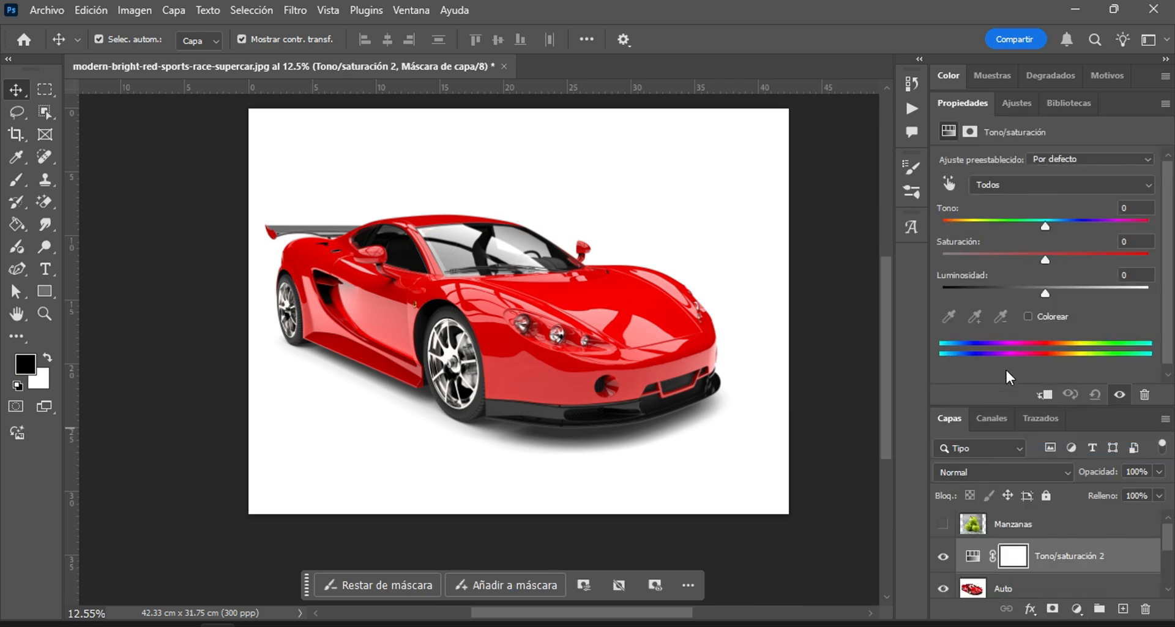
- Target the Rojos range by sampling the car's red hood, and clip the adjustment to the Auto layer
click(944, 182)
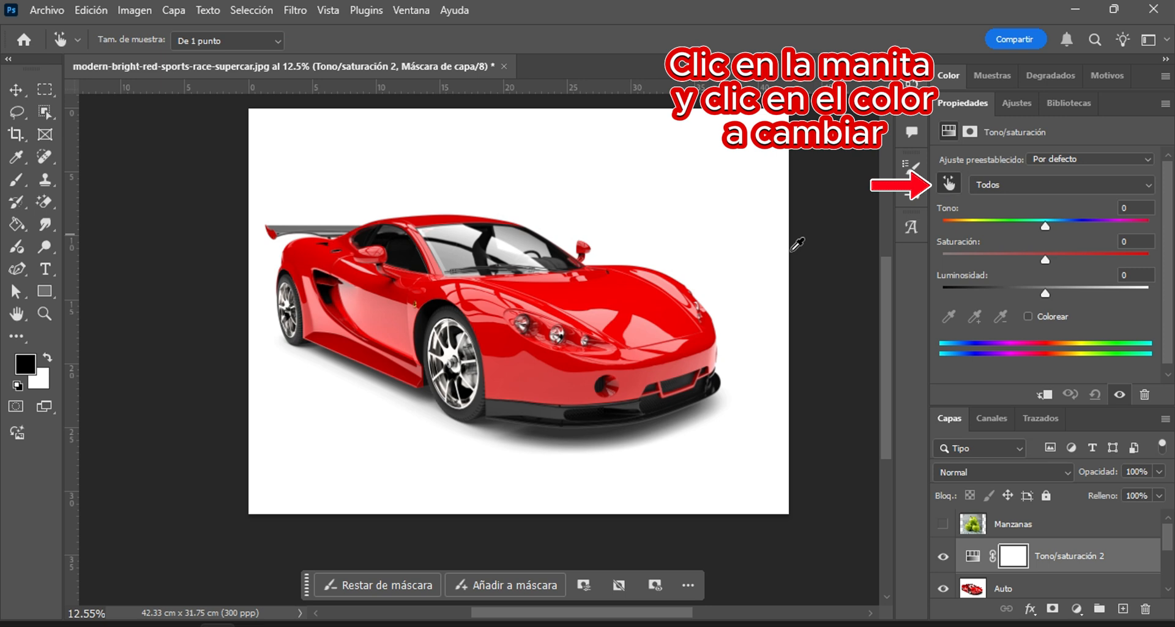
click(630, 295)
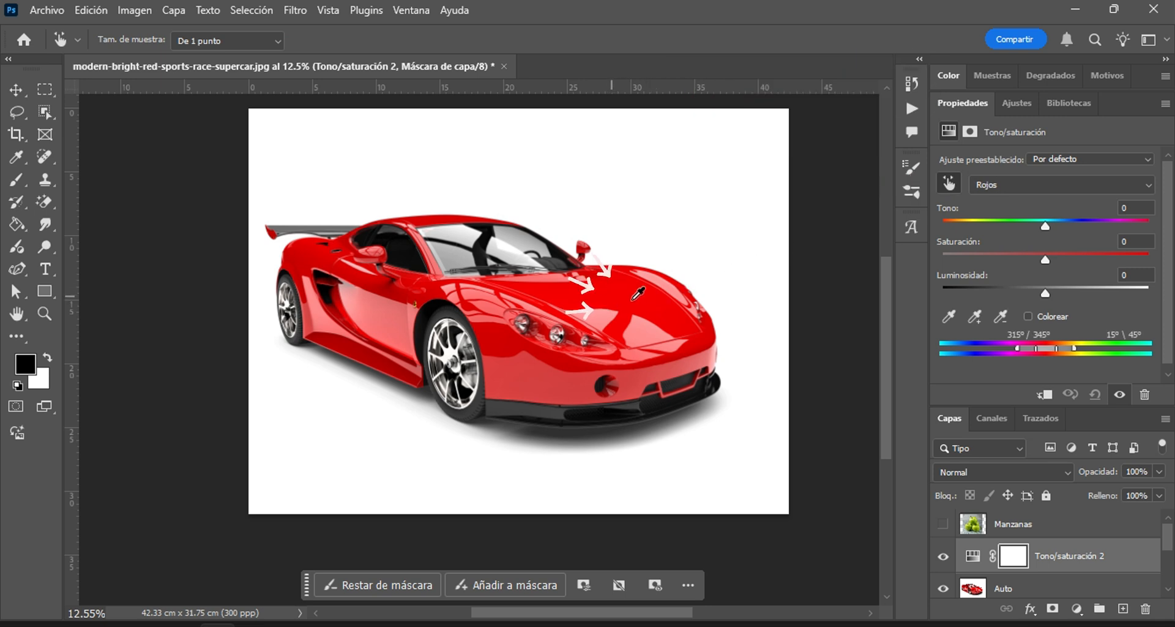
click(1041, 397)
- Widen the Rojos range to 278°/345° and 15°\105° and set its hue to -141 to turn the car blue
drag(1017, 347, 998, 348)
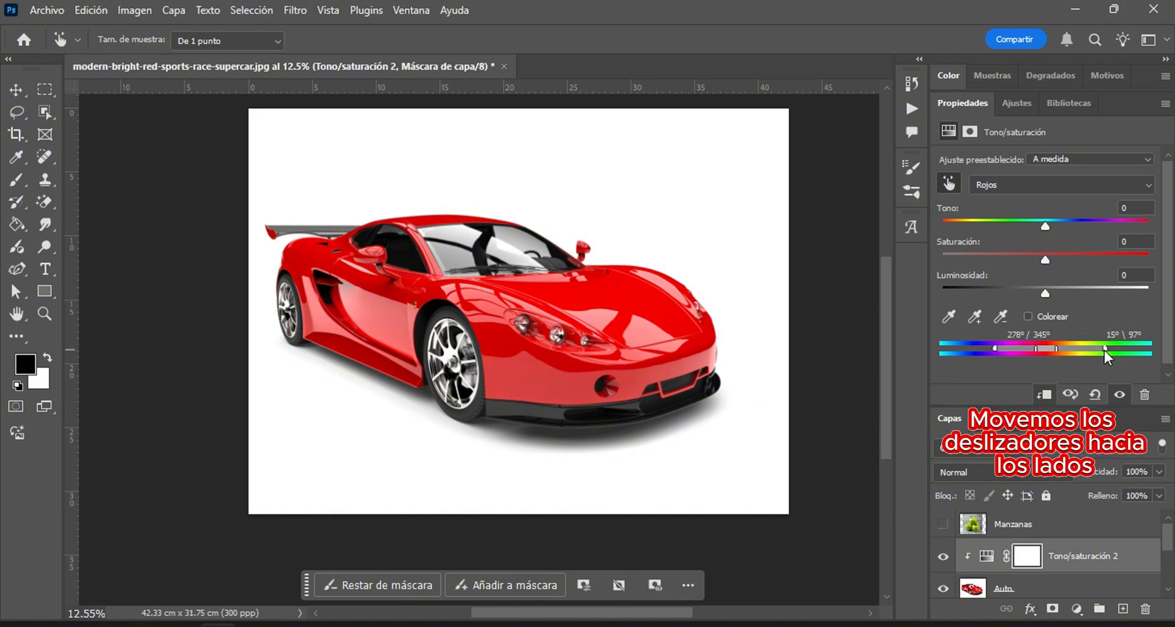
drag(1105, 350, 1108, 350)
drag(1047, 226, 959, 230)
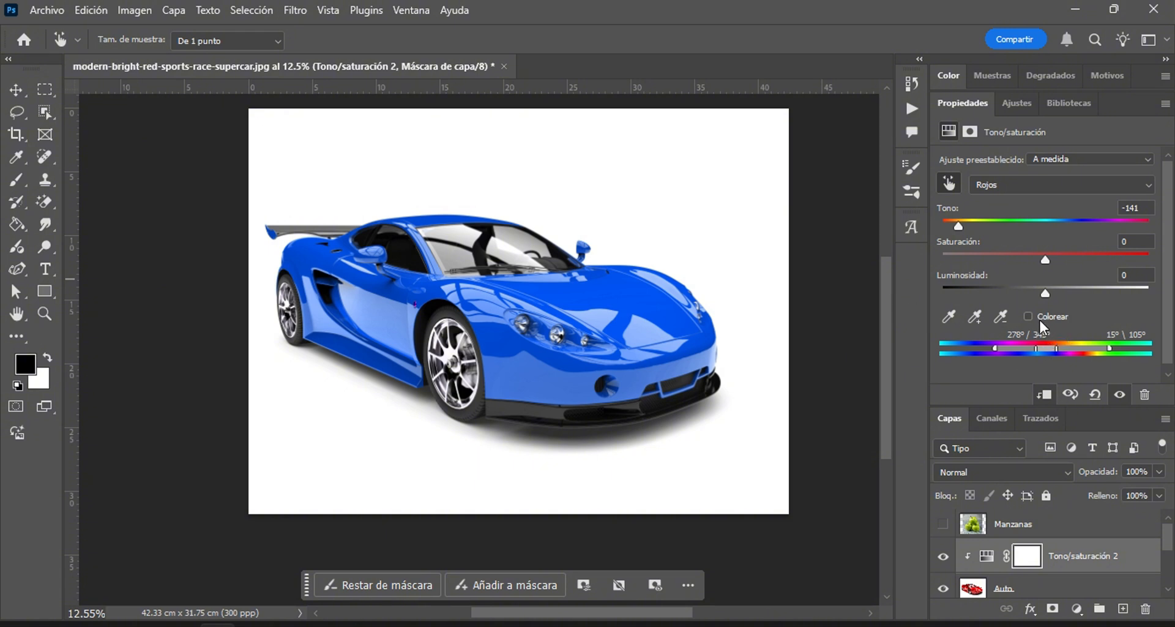
- Collapse the adjustment properties, hide Tono/saturación 2 and Auto, and show the Manzanas layer instead
right_click(954, 103)
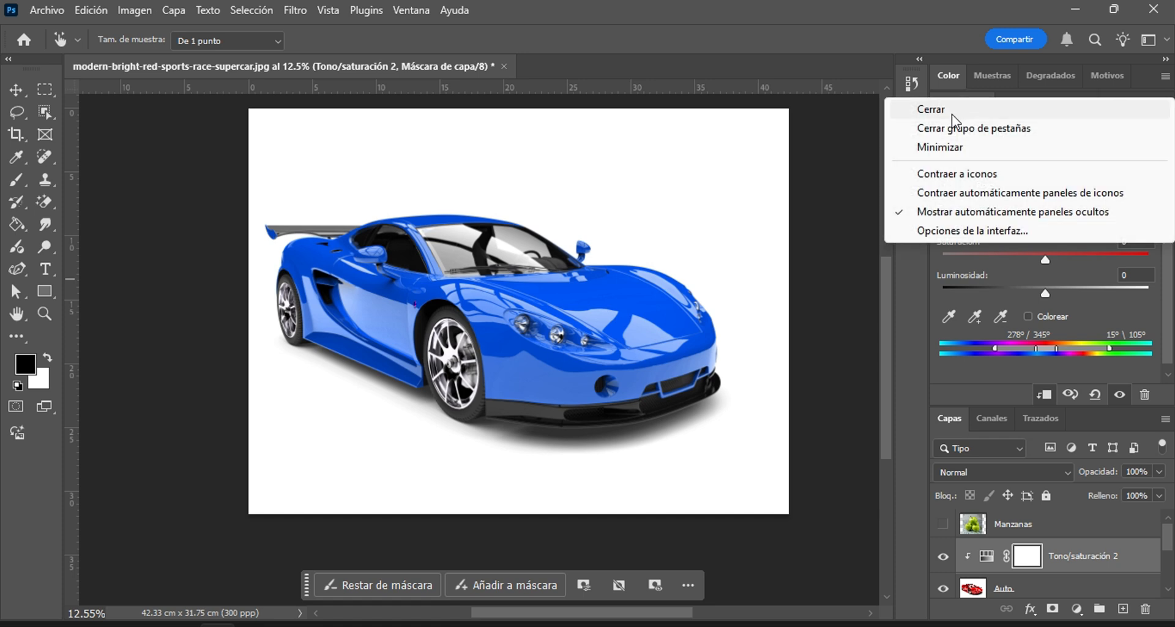
click(954, 149)
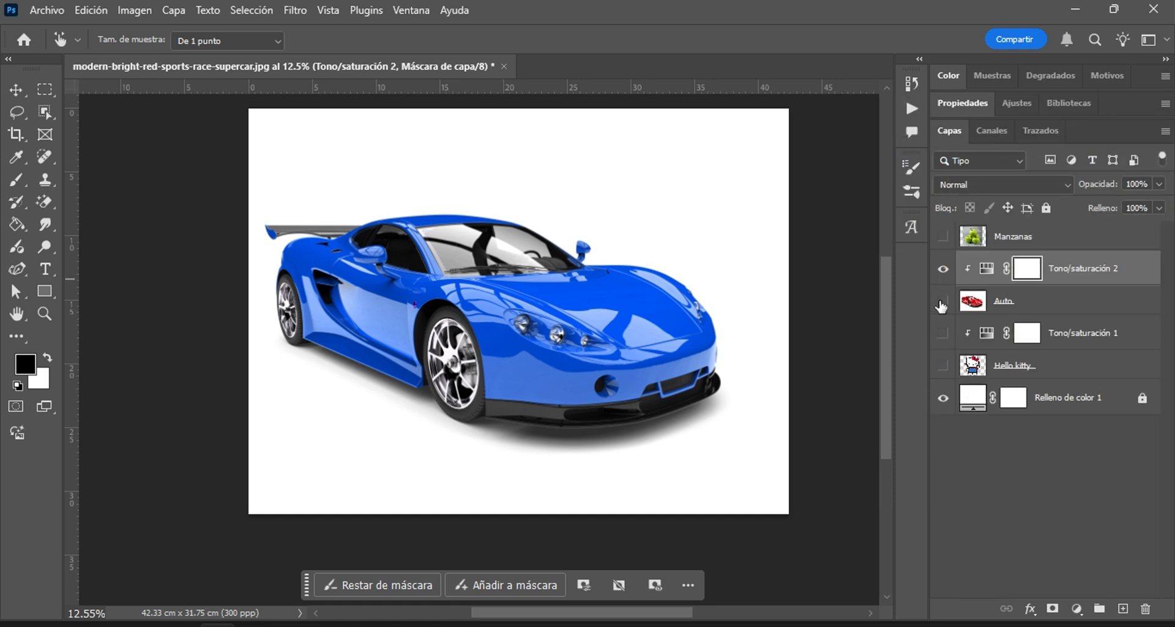
click(945, 267)
click(944, 268)
click(943, 298)
click(943, 238)
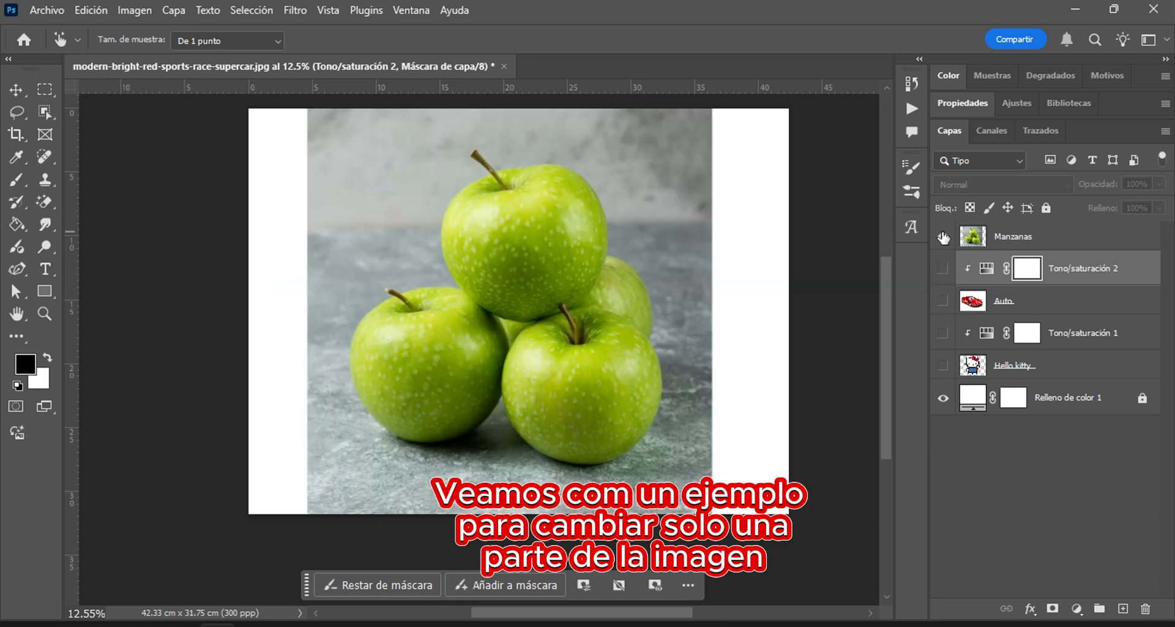
- On the Manzanas layer, select the topmost apple by lassoing around it with the Object Selection tool
click(1033, 244)
key(v)
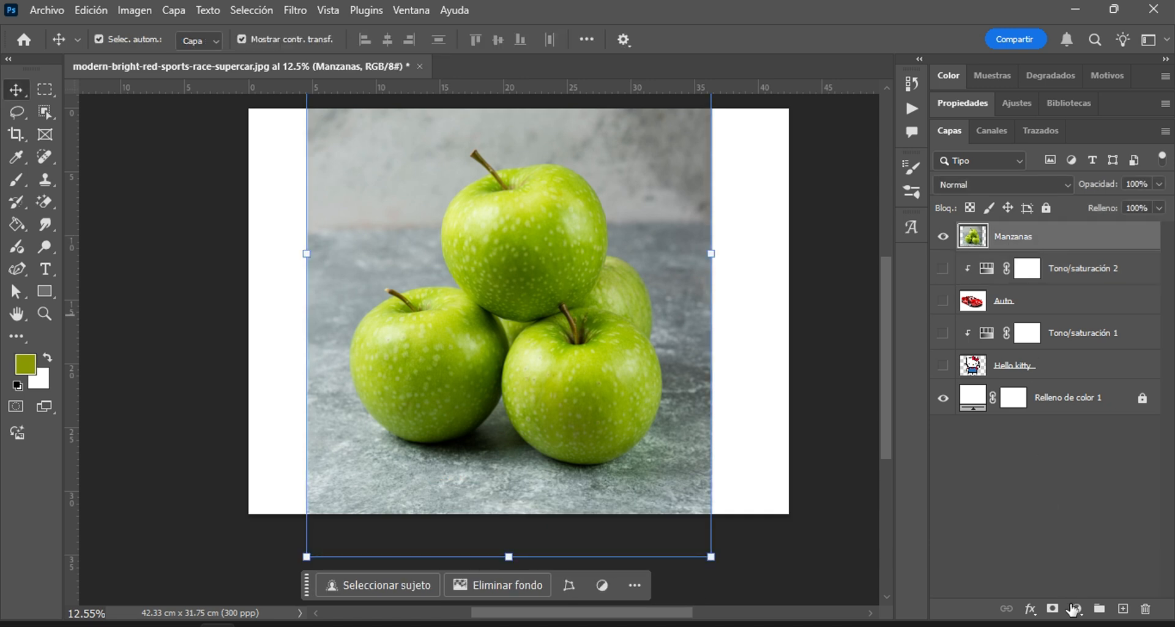
click(1077, 609)
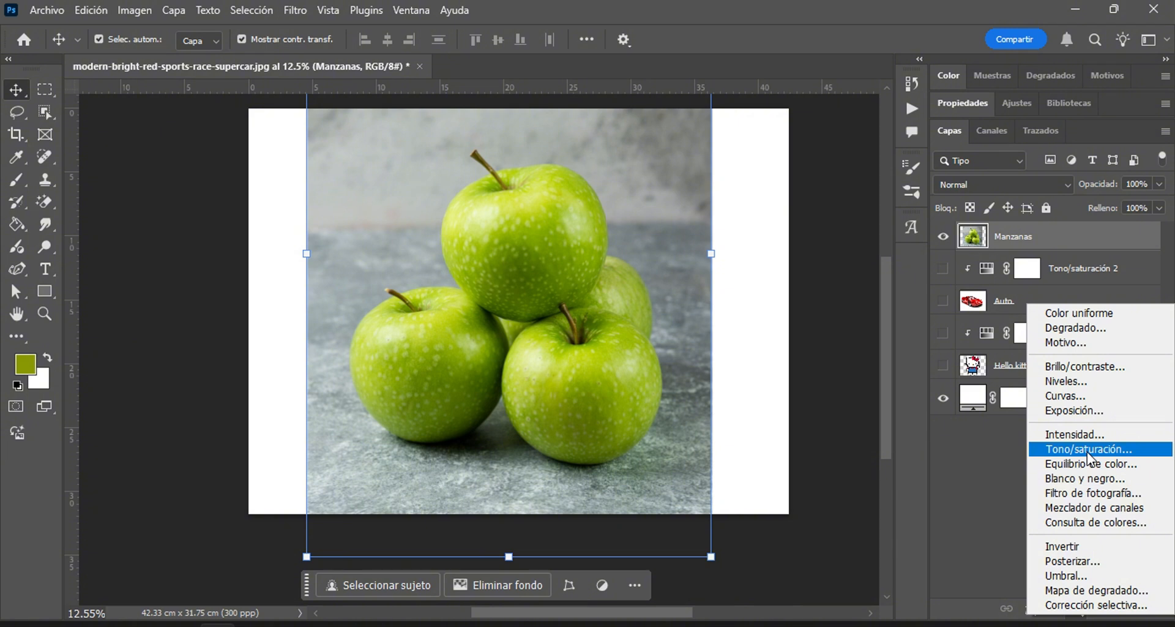
click(1009, 488)
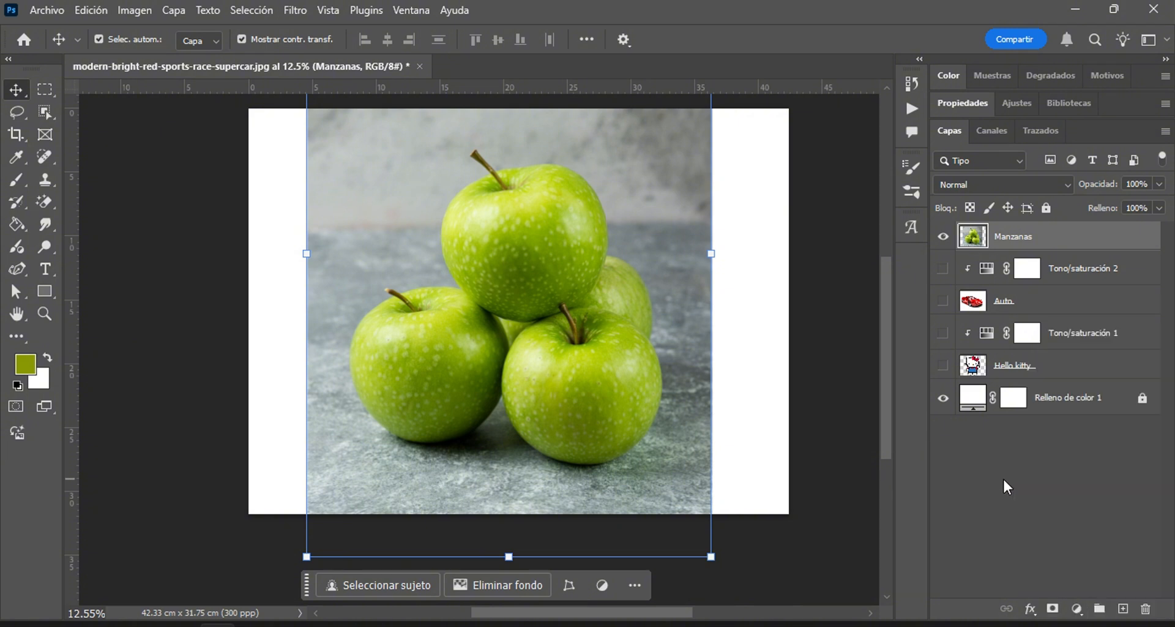
click(47, 114)
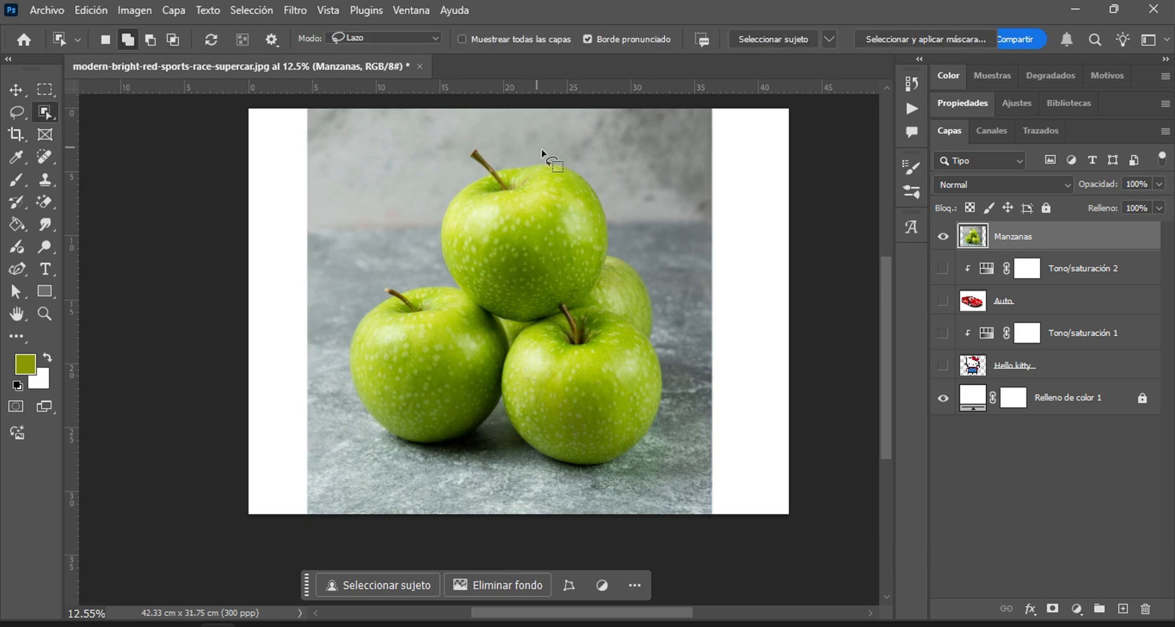
mouse_move(564, 153)
mouse_down()
mouse_move(505, 134)
mouse_move(459, 141)
mouse_move(442, 167)
mouse_move(439, 213)
mouse_move(487, 312)
mouse_move(559, 312)
mouse_move(626, 254)
mouse_move(554, 153)
mouse_up()
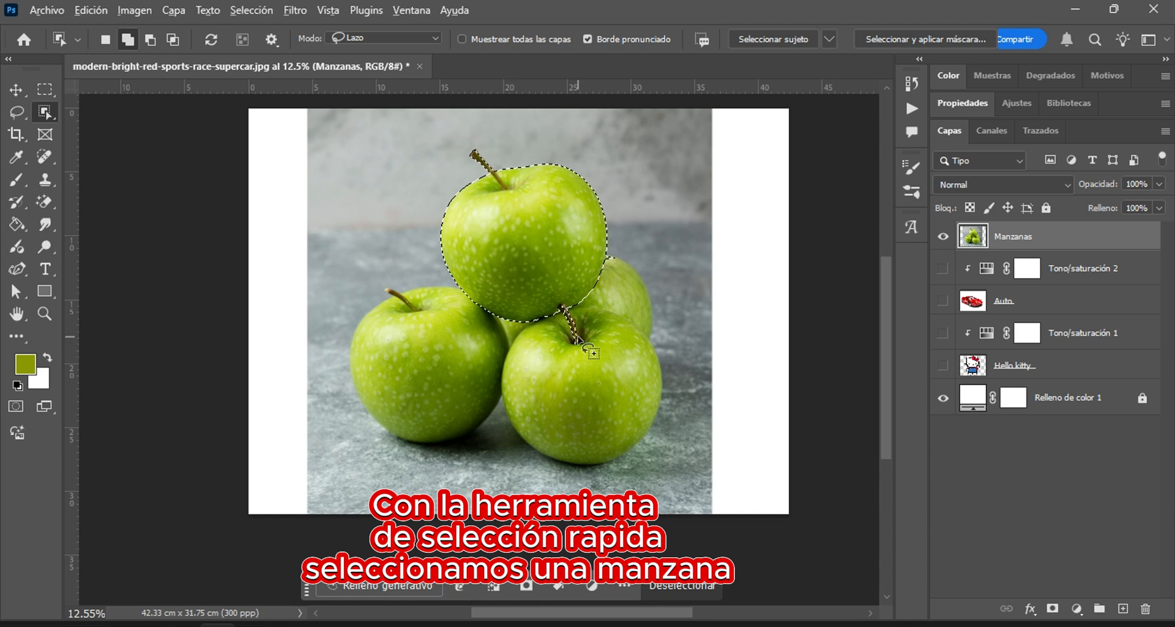
- Subtract the front apple's stem and the topmost apple's own stem from the selection
scroll(575, 334, up, 3)
mouse_move(574, 344)
mouse_down()
mouse_move(562, 360)
mouse_move(583, 366)
mouse_move(599, 320)
mouse_move(533, 236)
mouse_move(525, 245)
mouse_up()
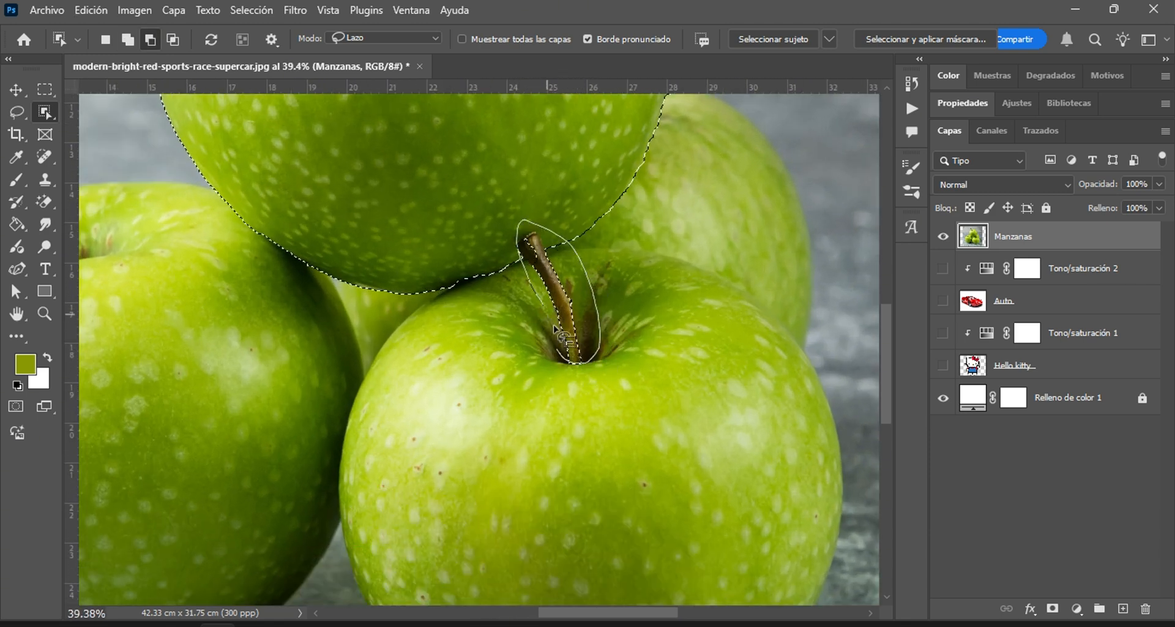
scroll(734, 321, down, 5)
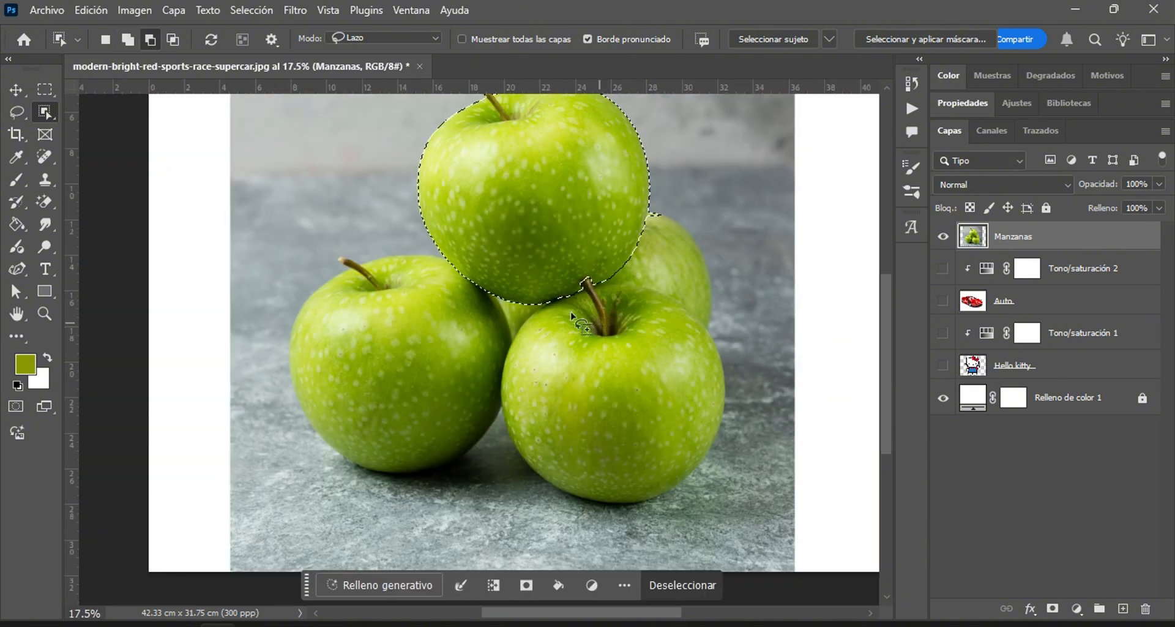
scroll(456, 195, up, 3)
scroll(456, 195, up, 1)
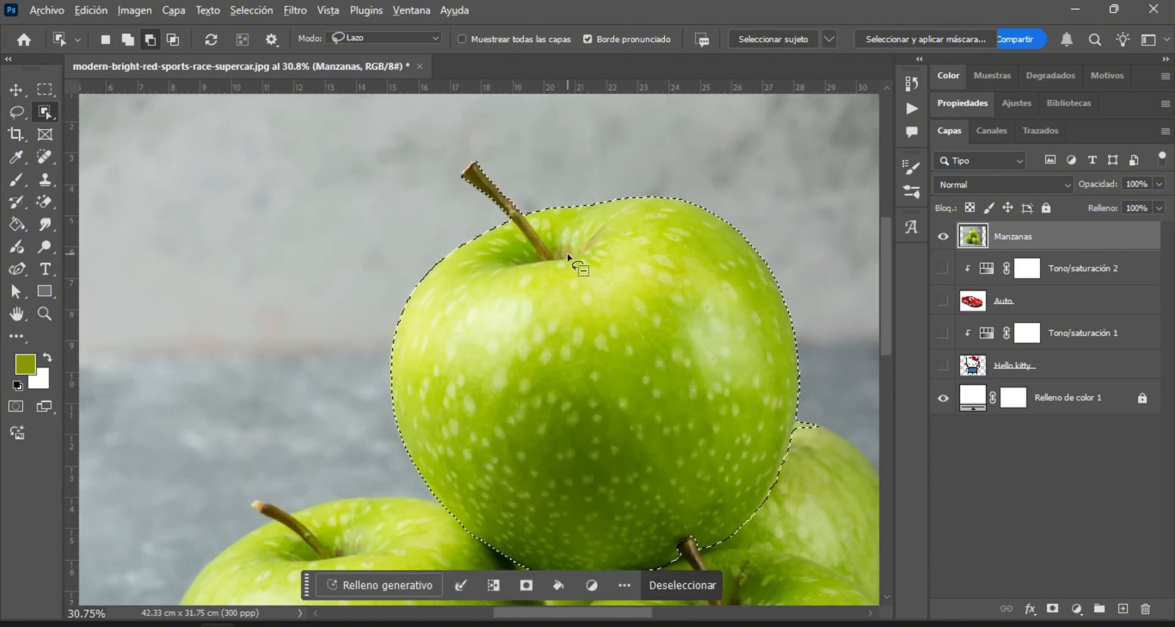
mouse_move(568, 253)
mouse_down()
mouse_move(454, 156)
mouse_move(493, 224)
mouse_move(551, 270)
mouse_move(581, 272)
mouse_up()
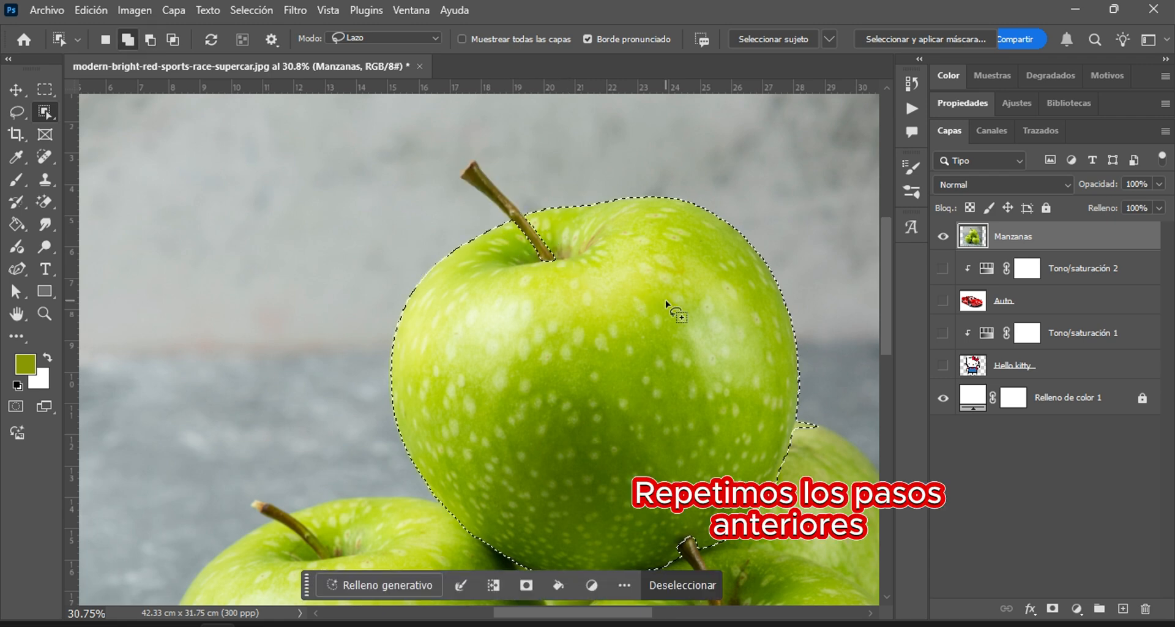
- Add a Tono/saturación adjustment layer masked to the selected topmost apple
scroll(667, 303, down, 1)
scroll(668, 303, down, 3)
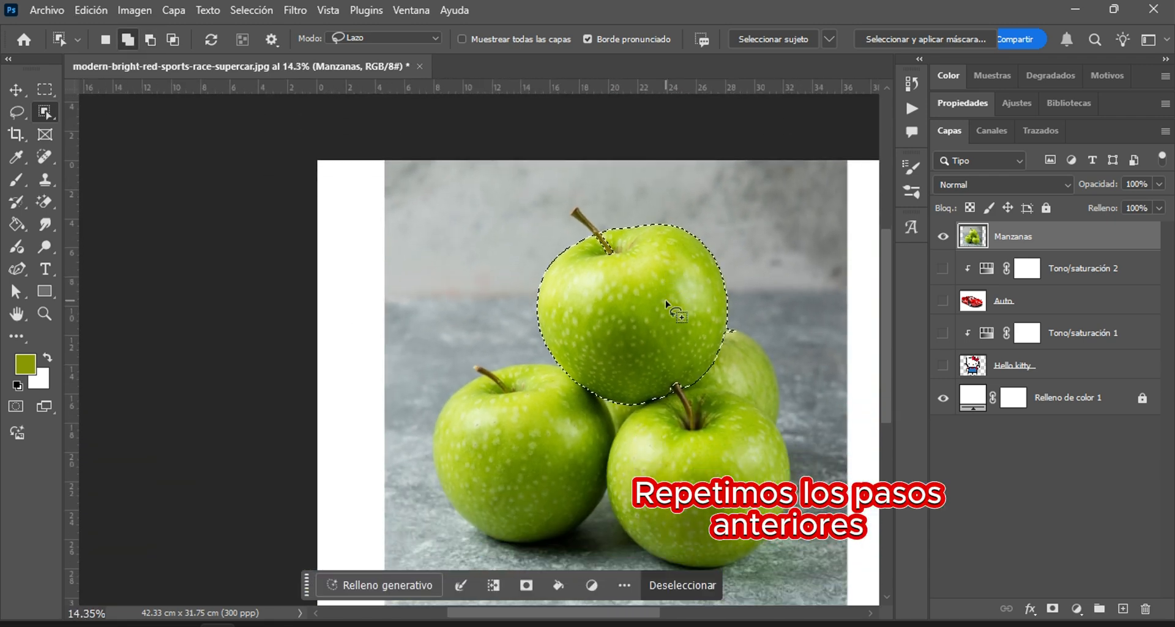
click(1077, 608)
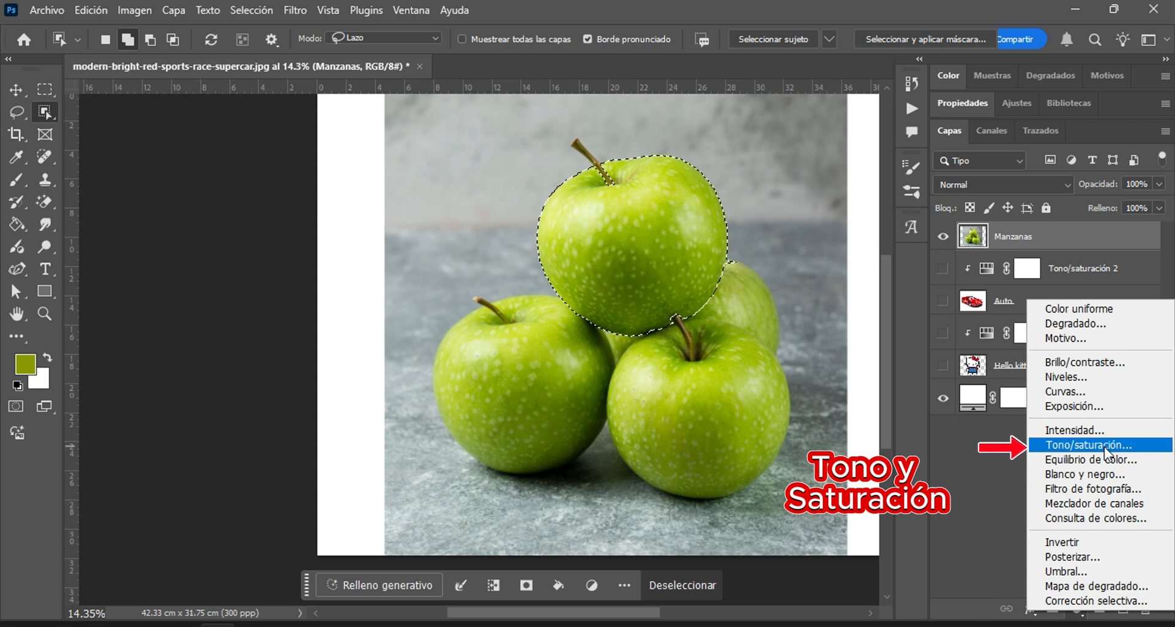
click(507, 616)
drag(515, 616, 534, 616)
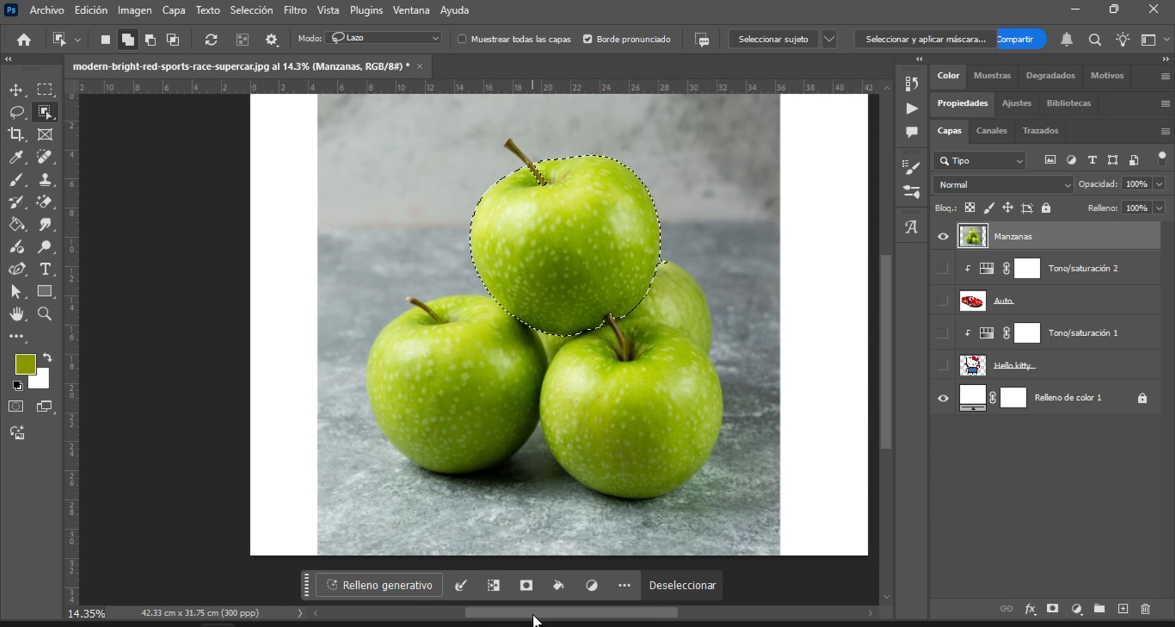
click(1076, 609)
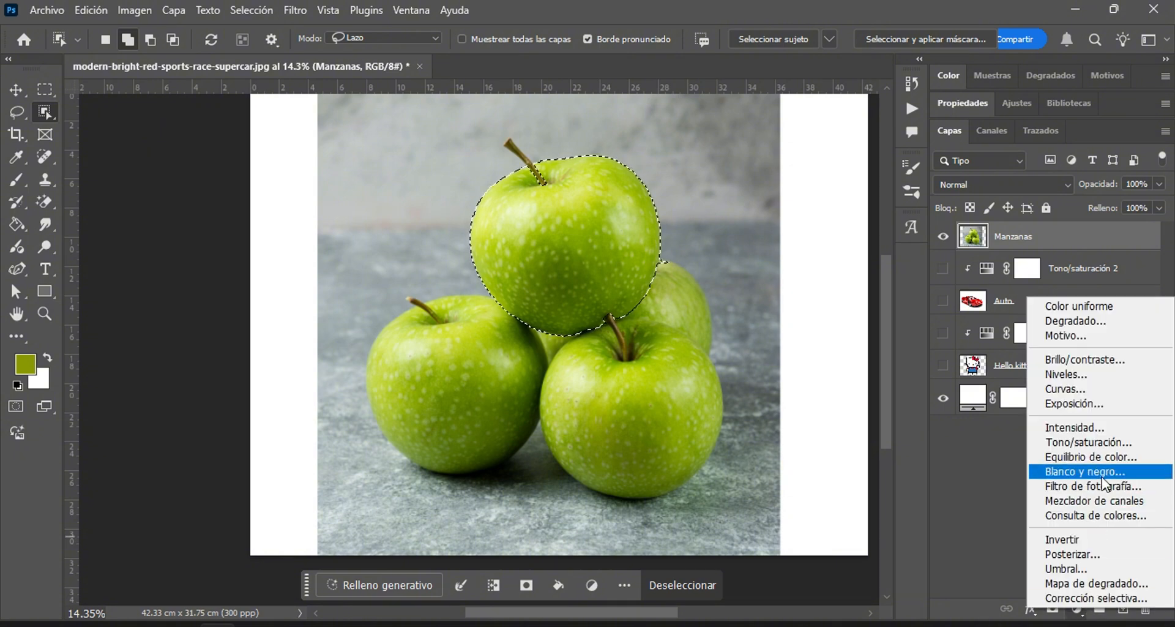
click(1107, 442)
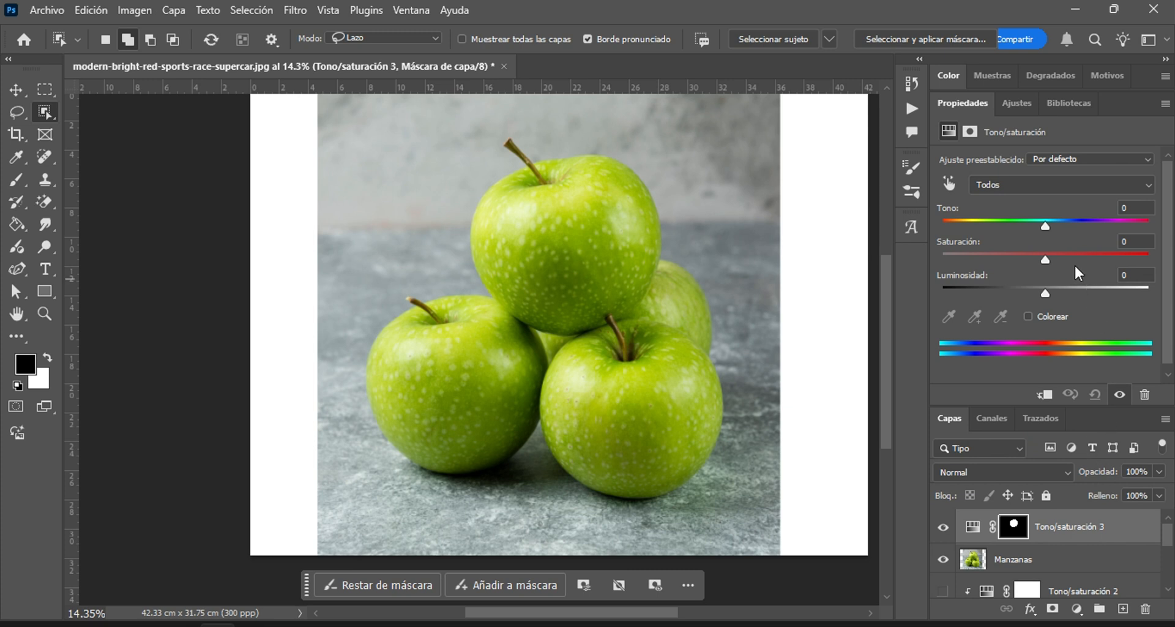
- Target the Amarillos range by sampling the topmost apple, and set hue to -72 and lightness to -12 to make it dark red
click(949, 184)
click(592, 248)
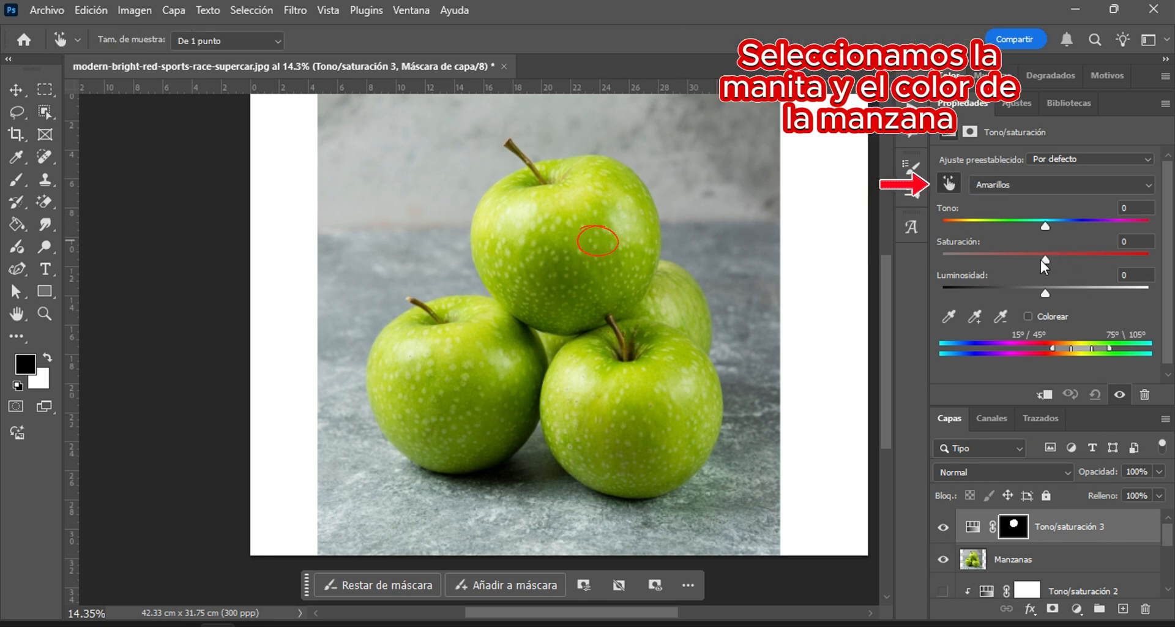
drag(1045, 227, 988, 225)
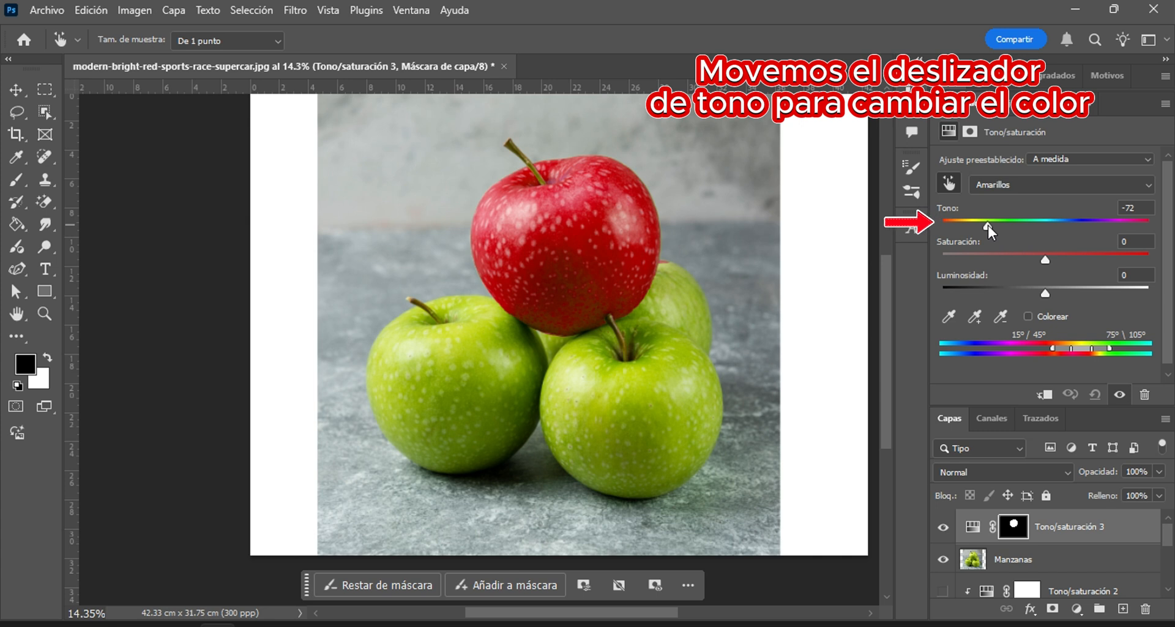
drag(1045, 293, 1033, 294)
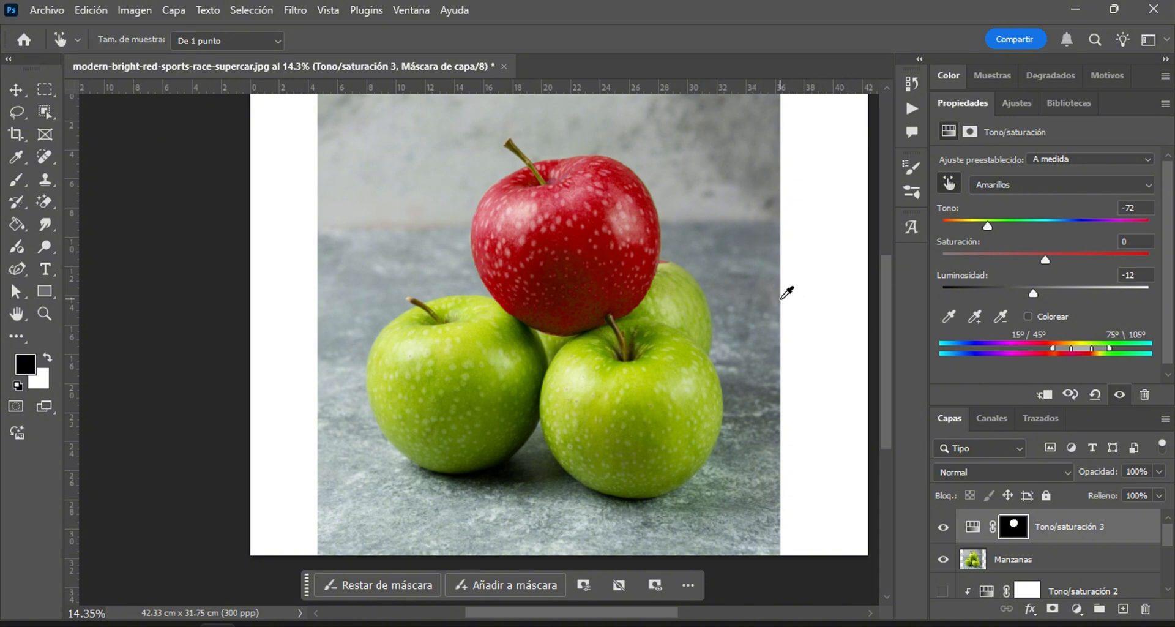
- Switch to the Move tool and minimize the Propiedades panel to reveal the whole layer stack
click(16, 90)
scroll(763, 288, down, 1)
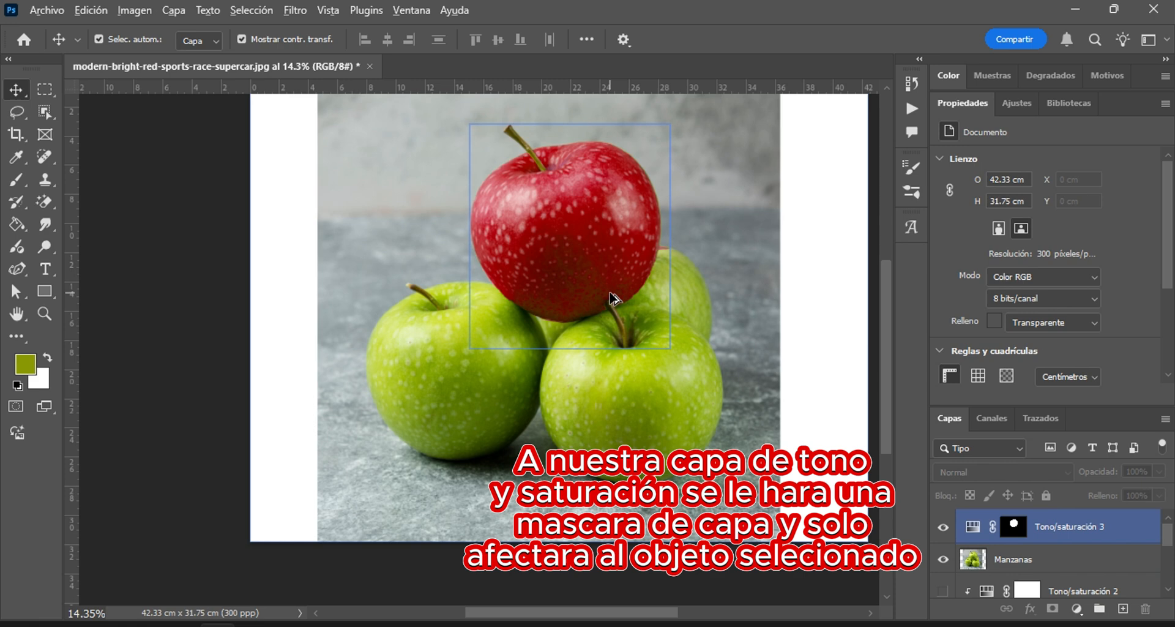
scroll(612, 299, down, 2)
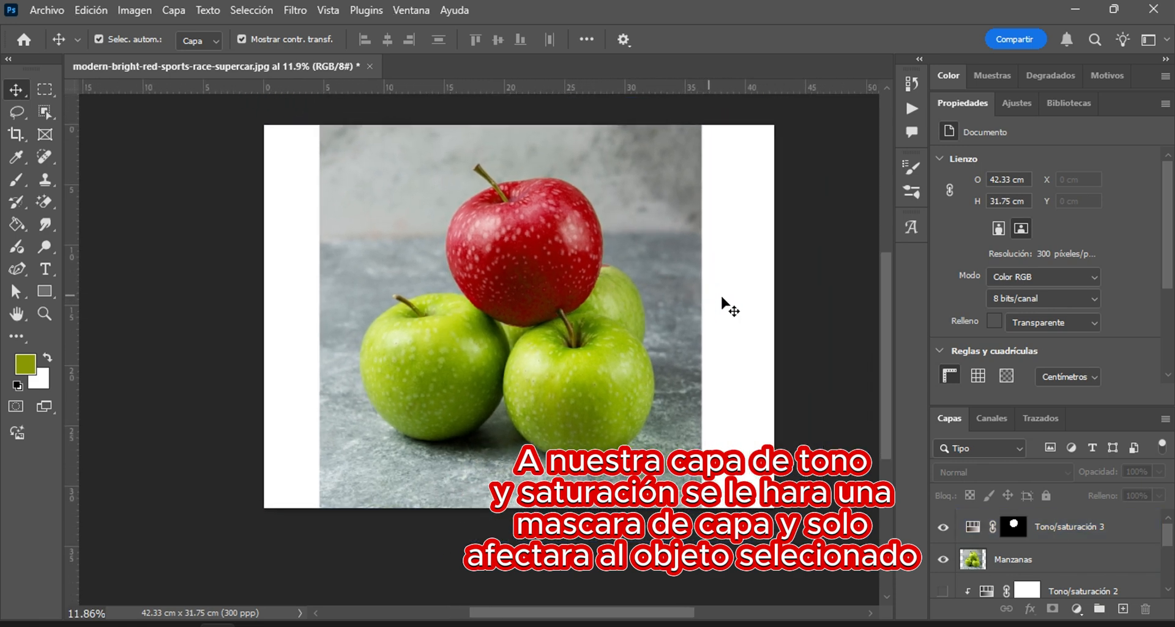
right_click(940, 103)
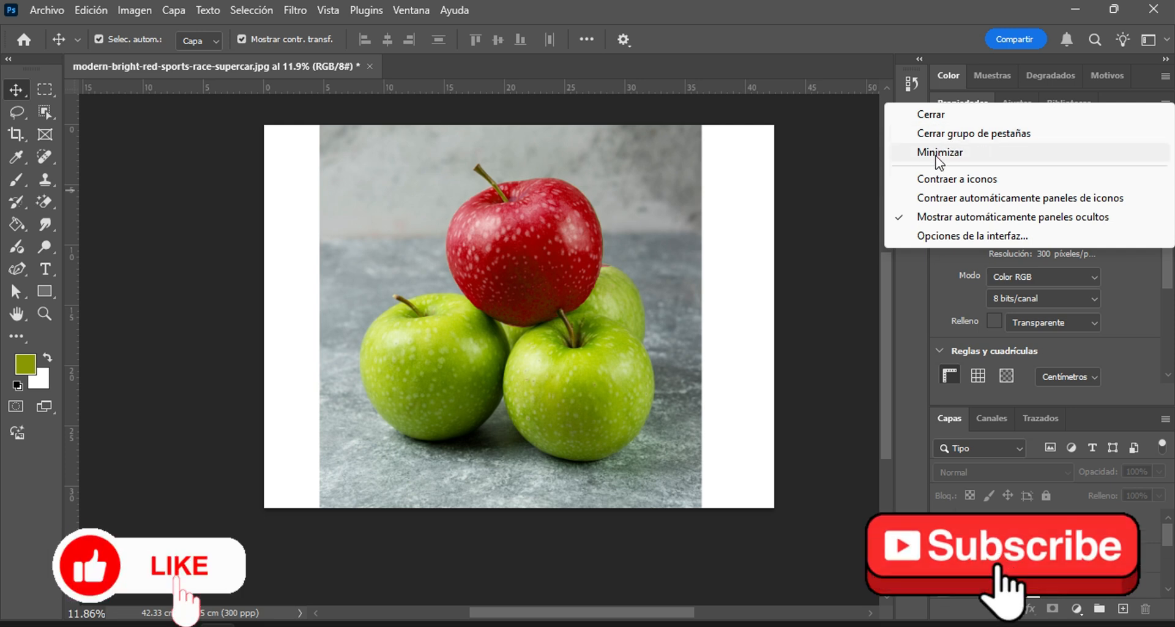
click(937, 153)
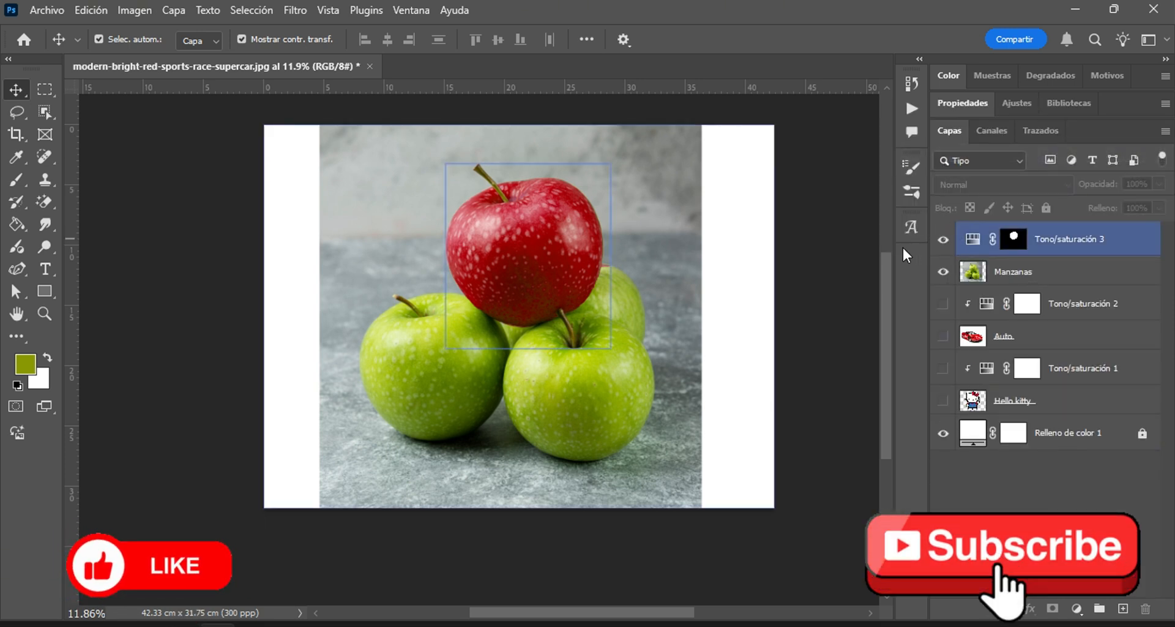